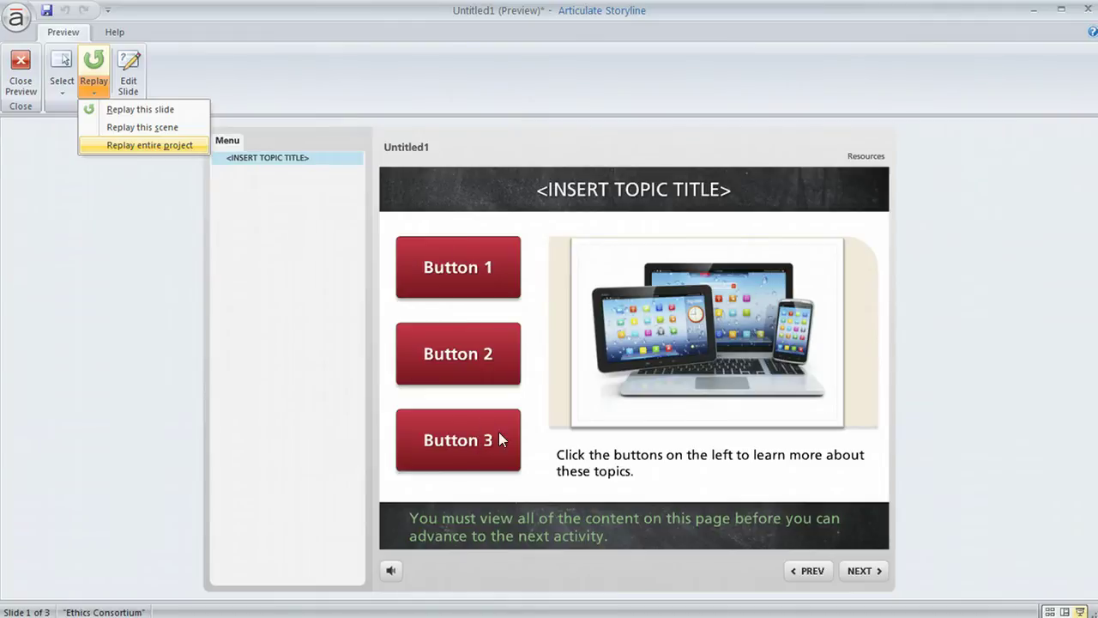
- Restart the slide 1.1 preview, open Button 2's and Button 1's content layers, then close the preview
{"action": "left_click", "coordinate": [124, 109]}
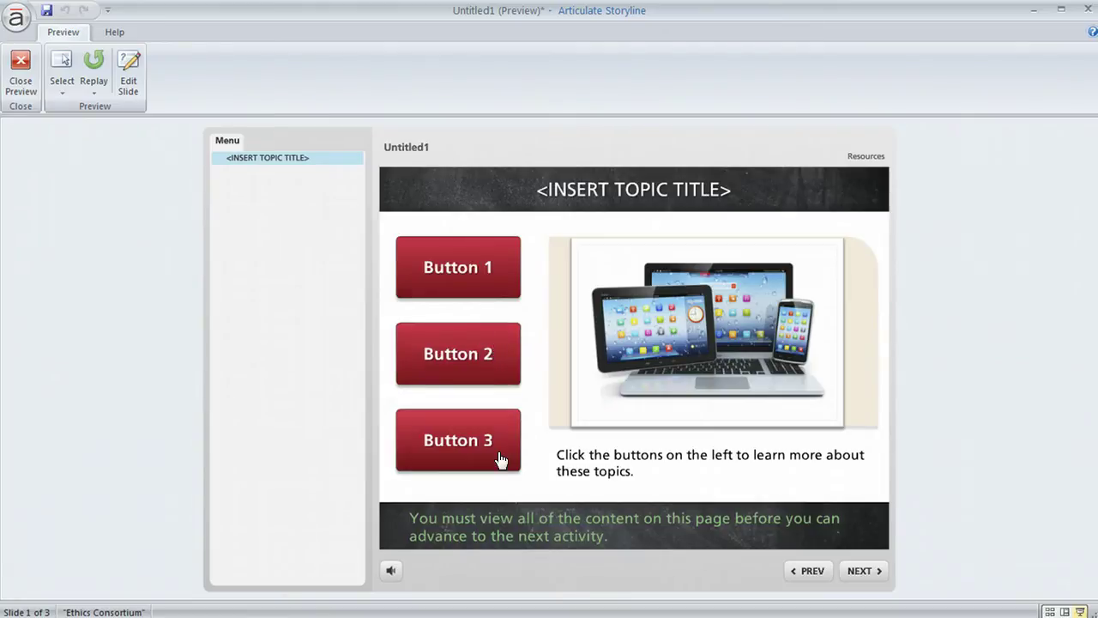
{"action": "left_click", "coordinate": [474, 360]}
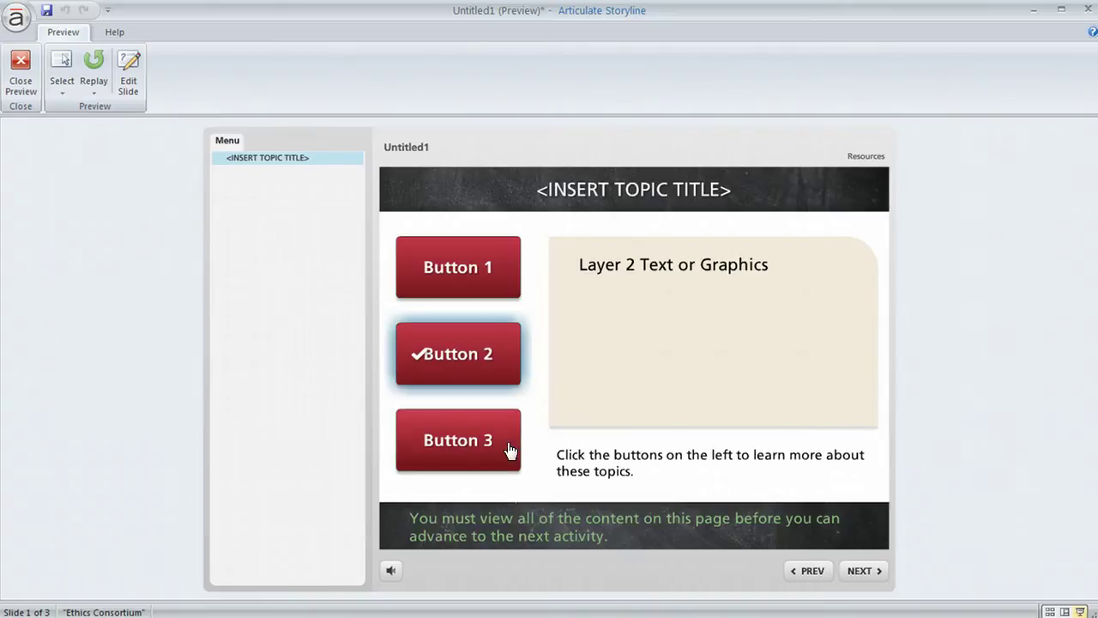
{"action": "left_click", "coordinate": [485, 285]}
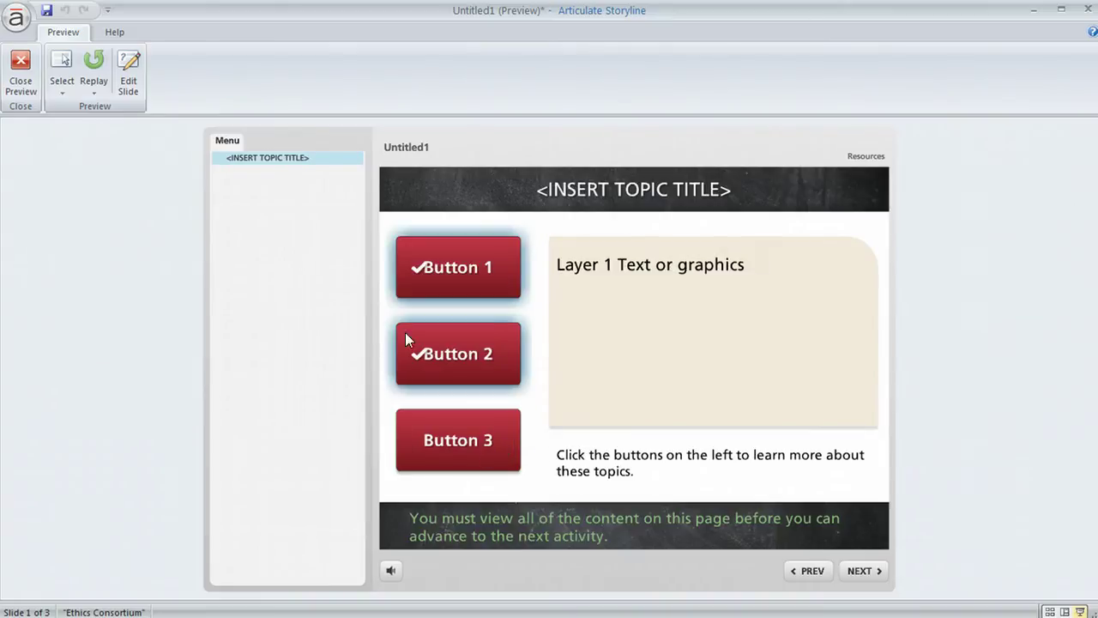
{"action": "left_click", "coordinate": [19, 70]}
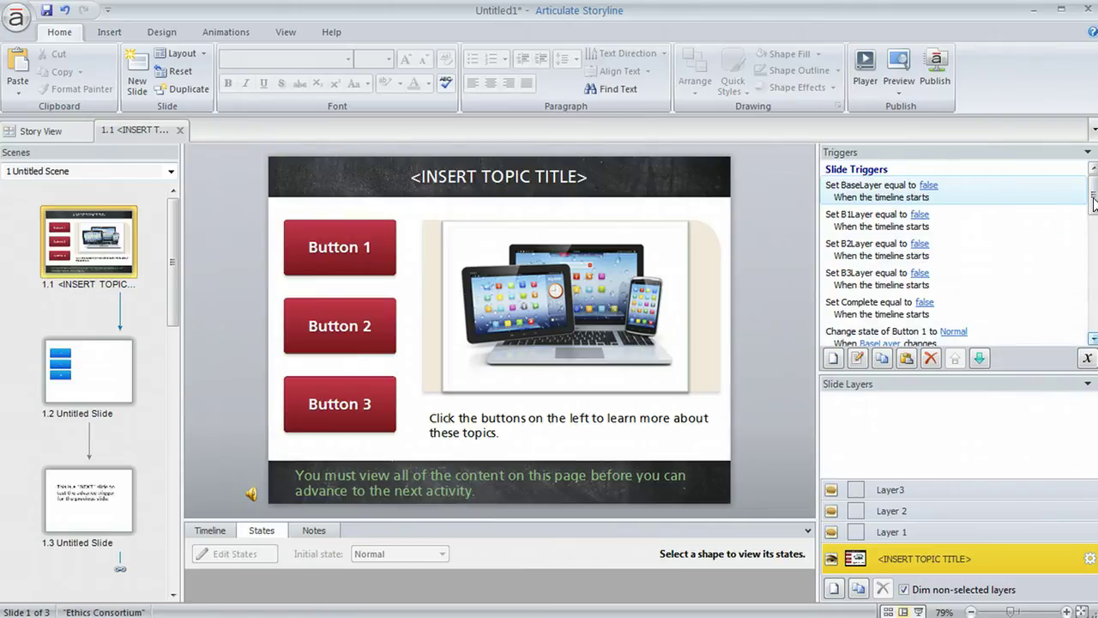
- Scroll slide 1.1's Triggers panel to review the triggers that return Buttons 1–3 to Normal
{"action": "left_click_drag", "start_coordinate": [1093, 197], "coordinate": [1094, 225]}
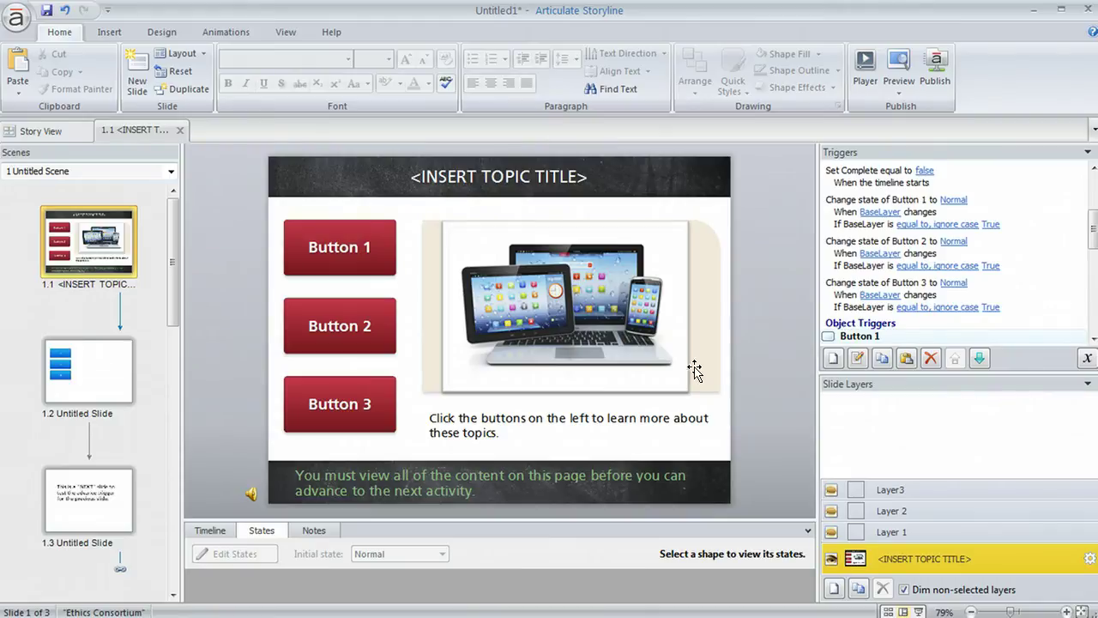
{"action": "left_click", "coordinate": [96, 388]}
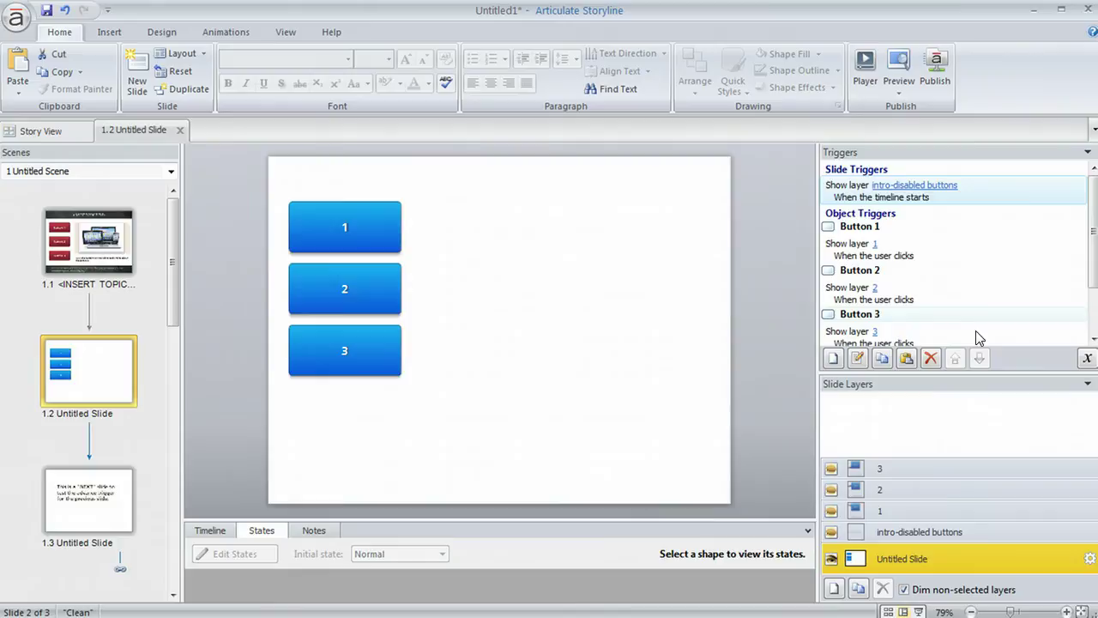
{"action": "scroll", "coordinate": [1095, 217], "scroll_direction": "down", "scroll_amount": 2}
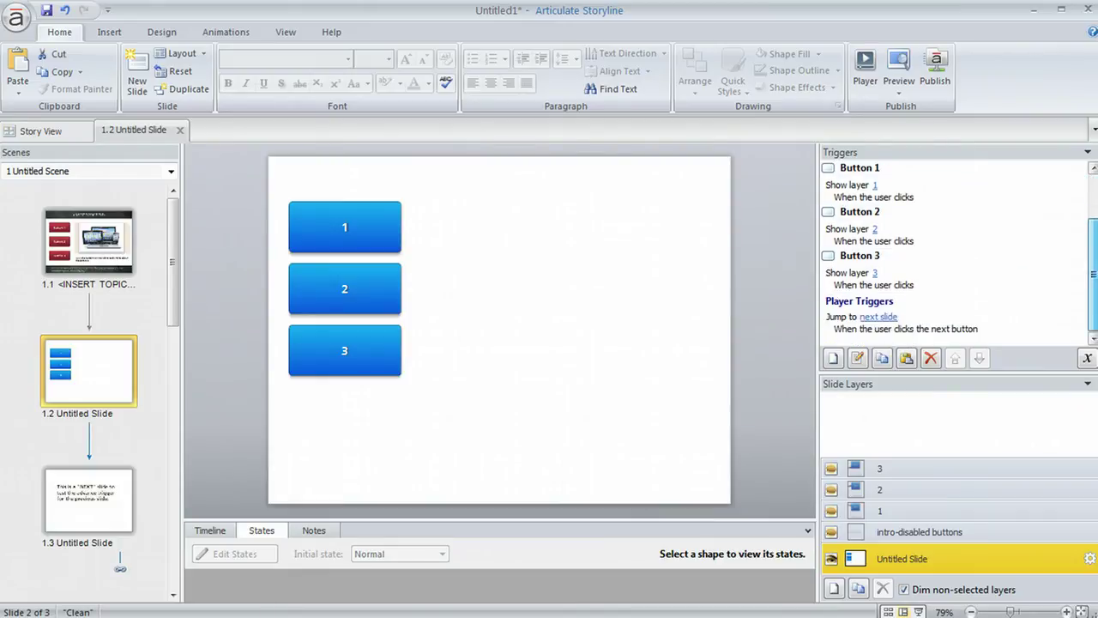
{"action": "scroll", "coordinate": [1094, 249], "scroll_direction": "up", "scroll_amount": 1}
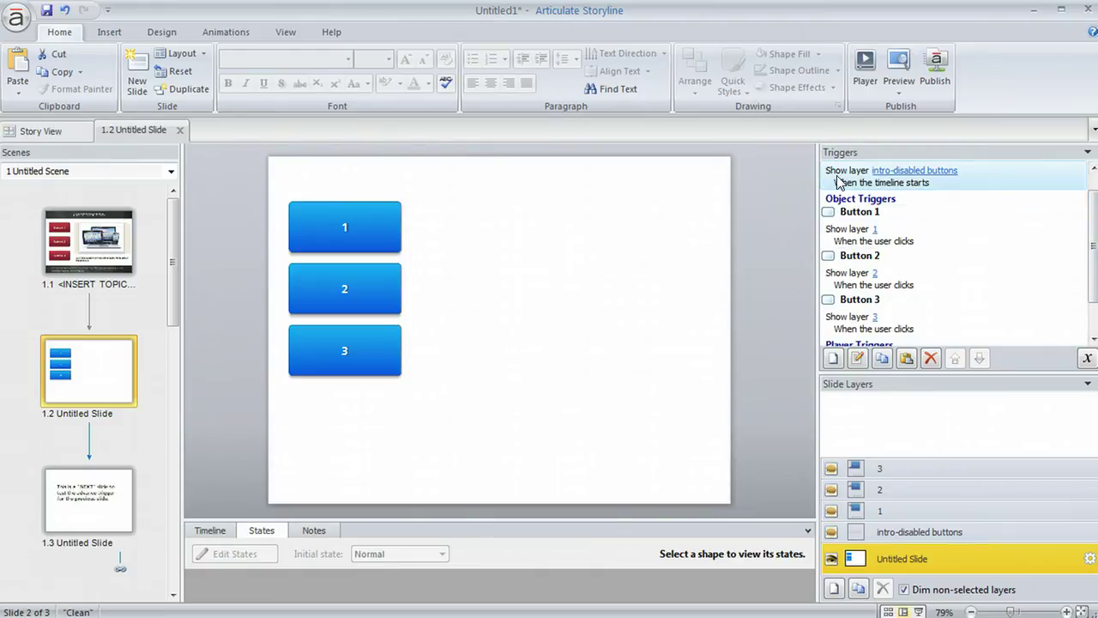
- Check the intro-disabled buttons layer's closing caption timing and keep 'Prevent the user from clicking on the base layer' on
{"action": "left_click", "coordinate": [931, 534]}
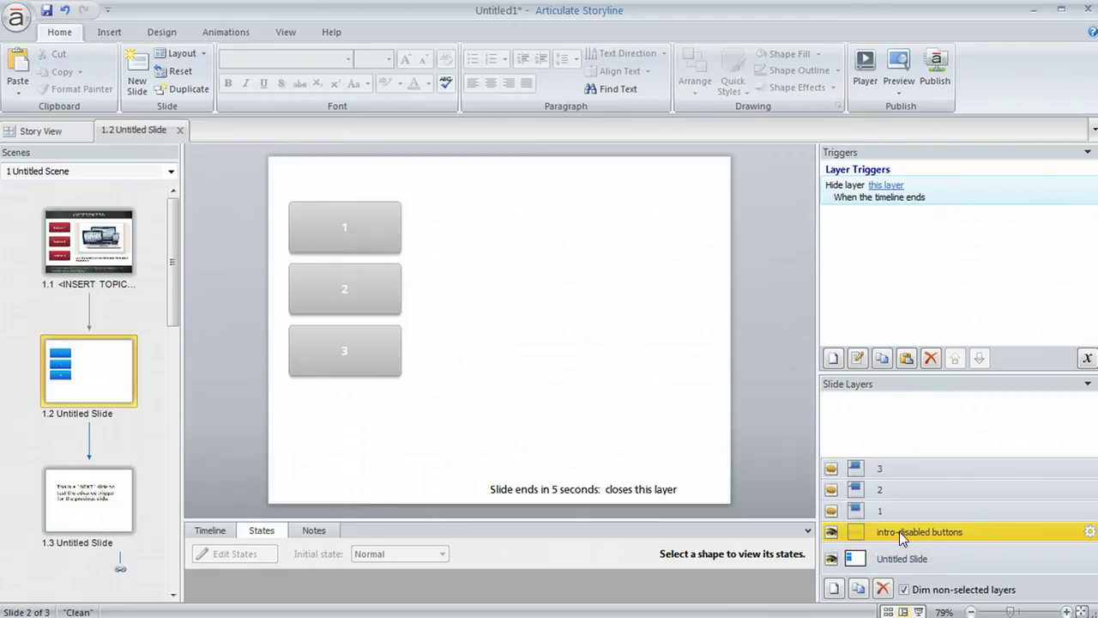
{"action": "left_click", "coordinate": [902, 562]}
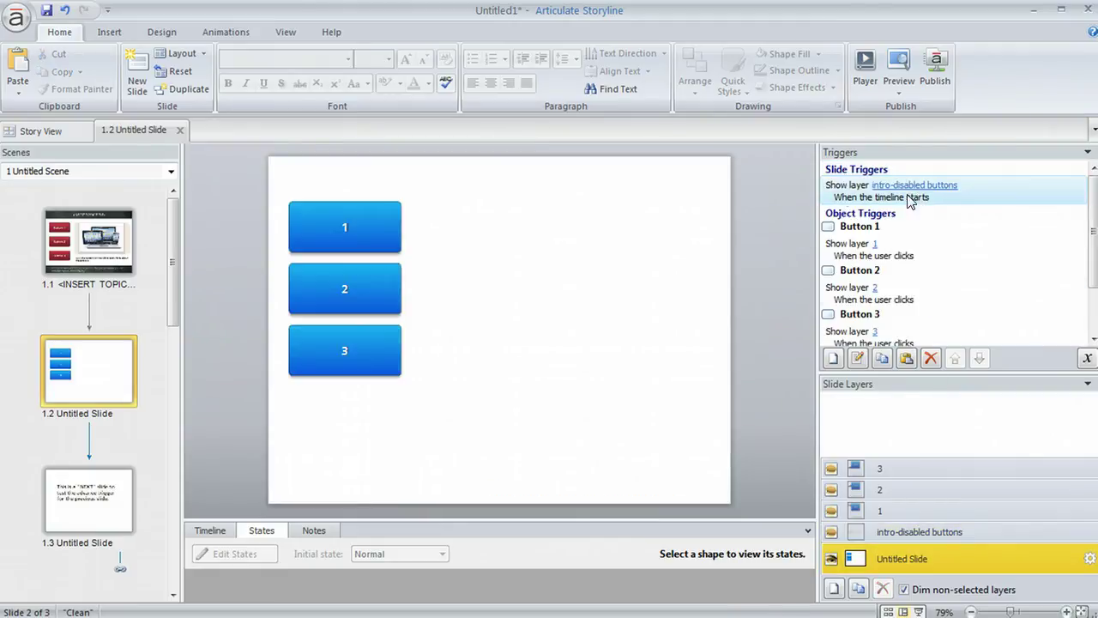
{"action": "left_click", "coordinate": [899, 533]}
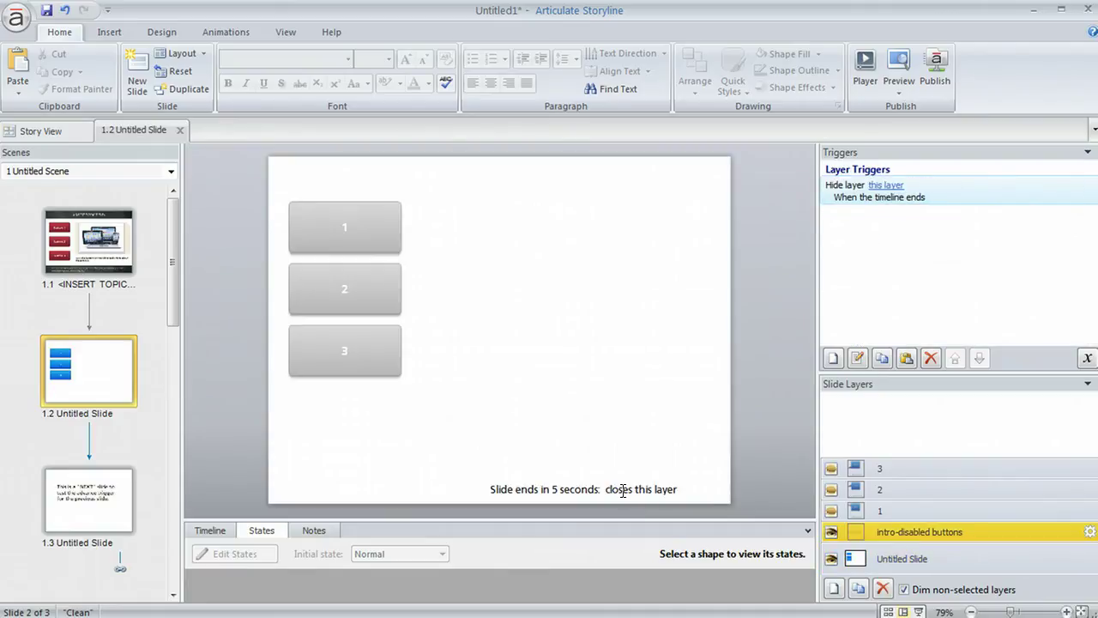
{"action": "left_click", "coordinate": [598, 489]}
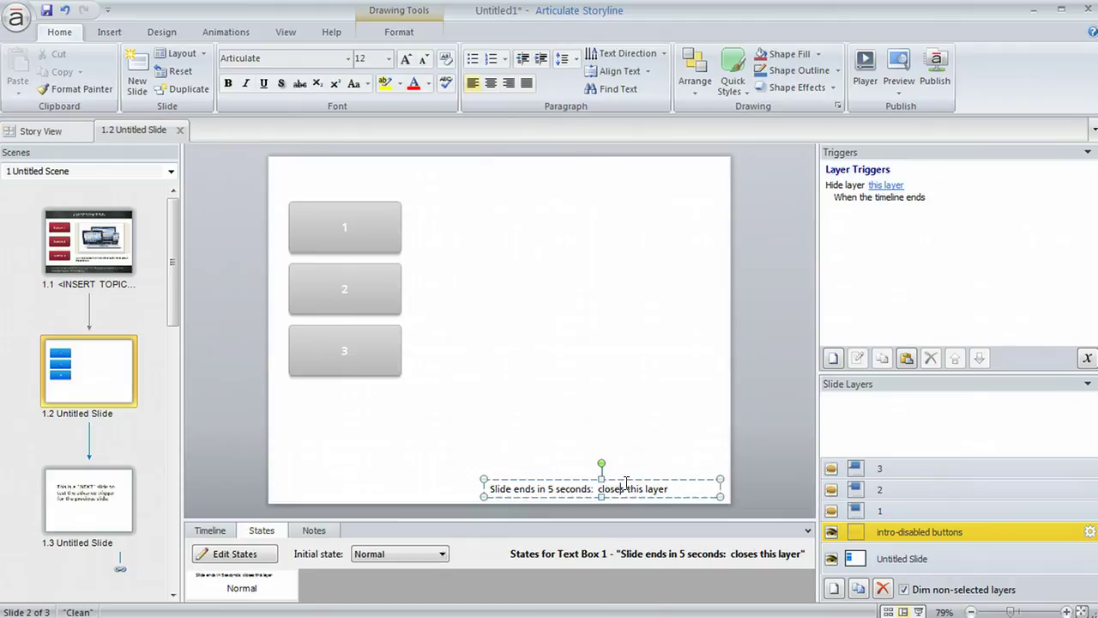
{"action": "left_click", "coordinate": [198, 532]}
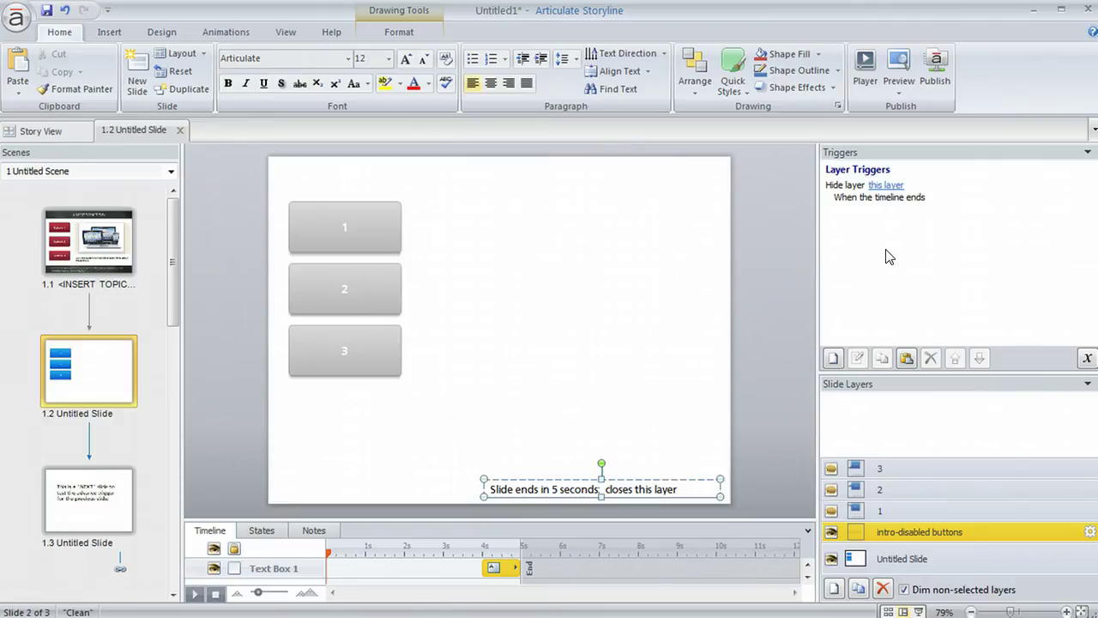
{"action": "left_click", "coordinate": [1090, 532]}
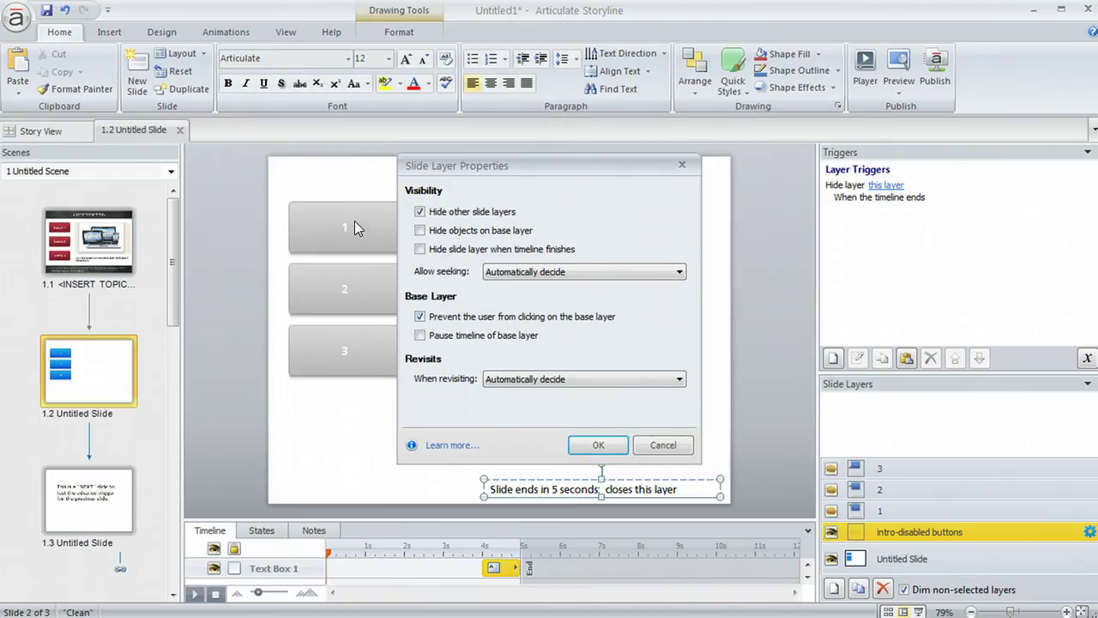
{"action": "left_click", "coordinate": [598, 444]}
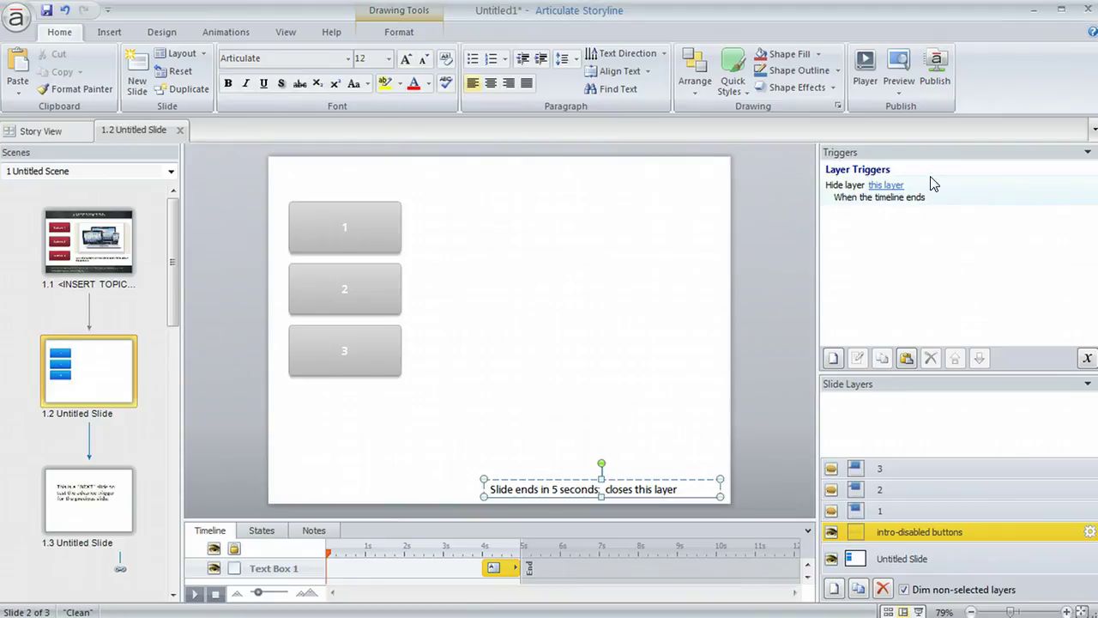
- Preview slide 1.2 alone: try a button during the intro, then open the One and Two callouts
{"action": "left_click", "coordinate": [899, 79]}
{"action": "left_click", "coordinate": [915, 110]}
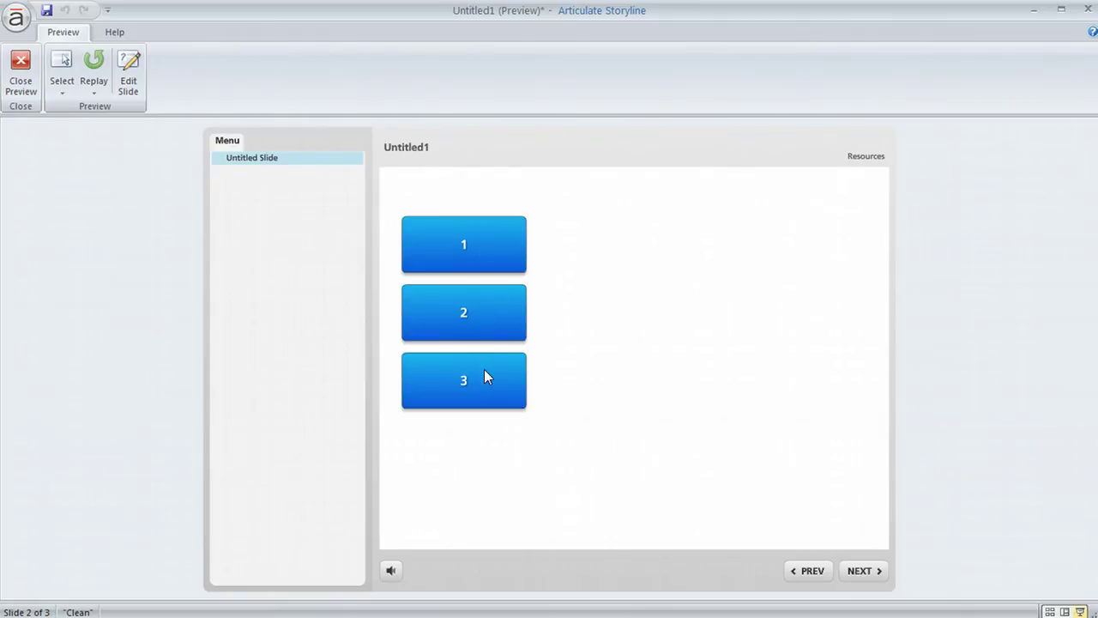
{"action": "left_click", "coordinate": [465, 378]}
{"action": "left_click", "coordinate": [460, 249]}
{"action": "left_click", "coordinate": [480, 320]}
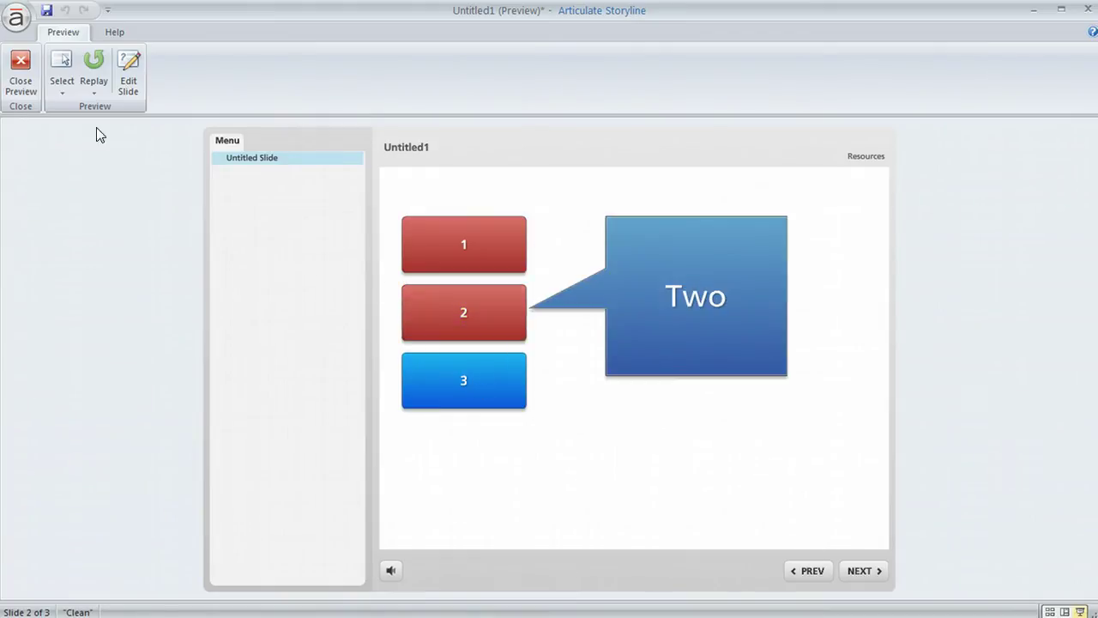
{"action": "left_click", "coordinate": [20, 69]}
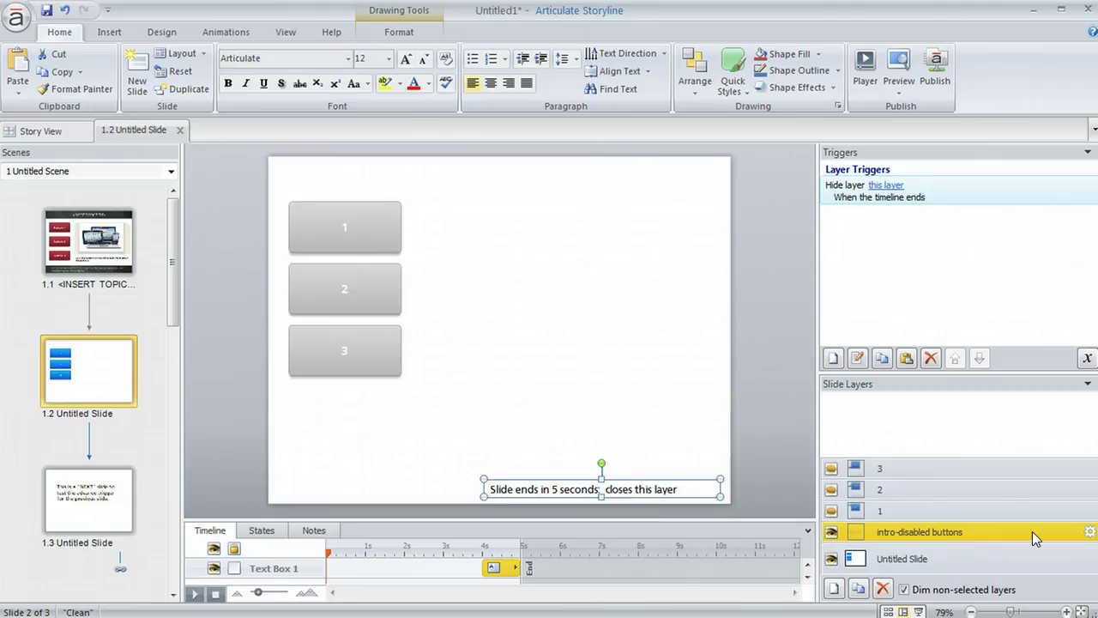
- Reconfirm the intro-disabled buttons layer blocks base-layer clicks, then view the base layer's triggers
{"action": "left_click", "coordinate": [1001, 556]}
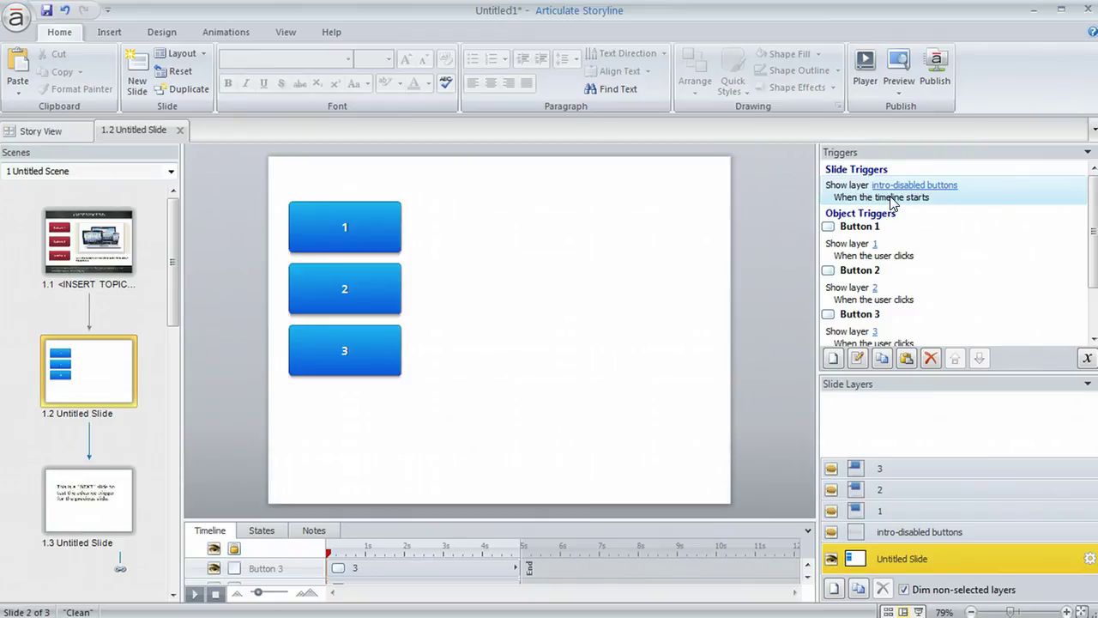
{"action": "left_click", "coordinate": [920, 532]}
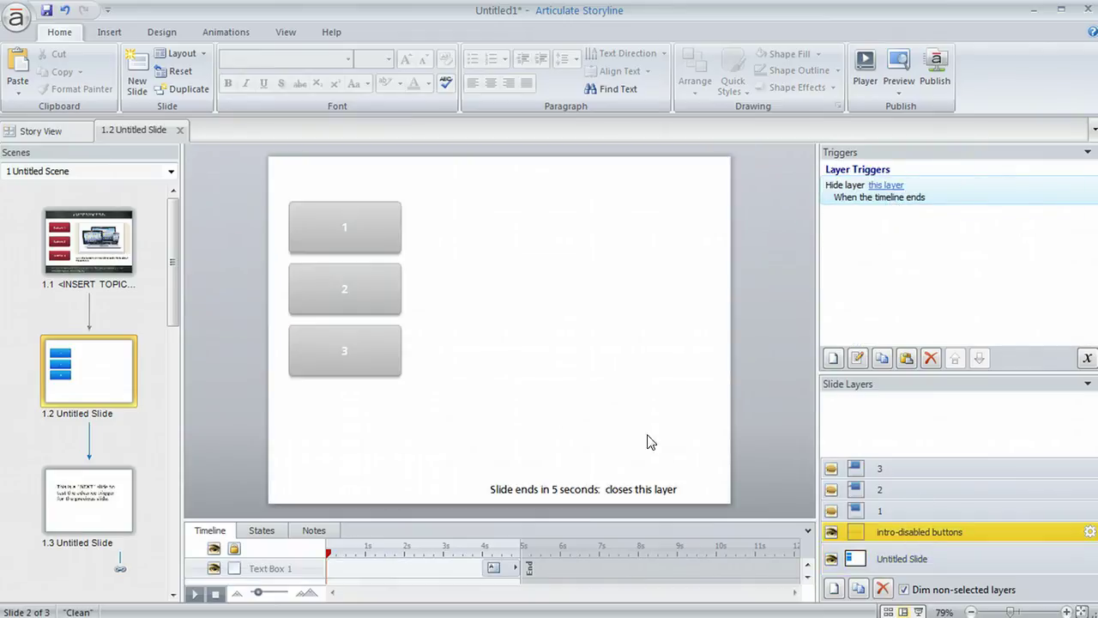
{"action": "left_click", "coordinate": [1090, 532]}
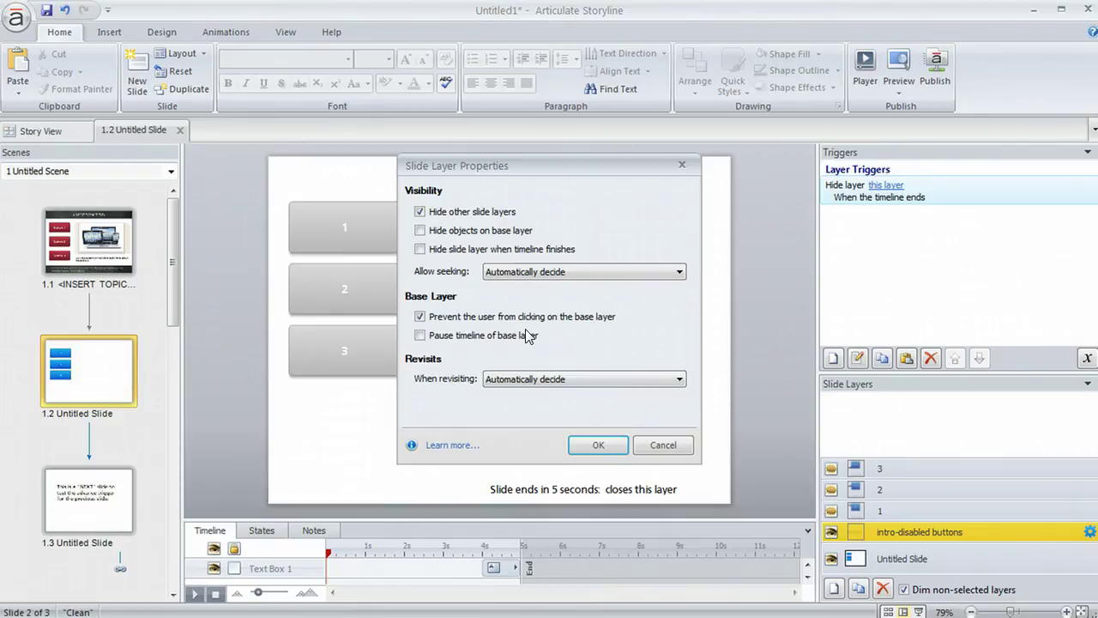
{"action": "left_click", "coordinate": [610, 445]}
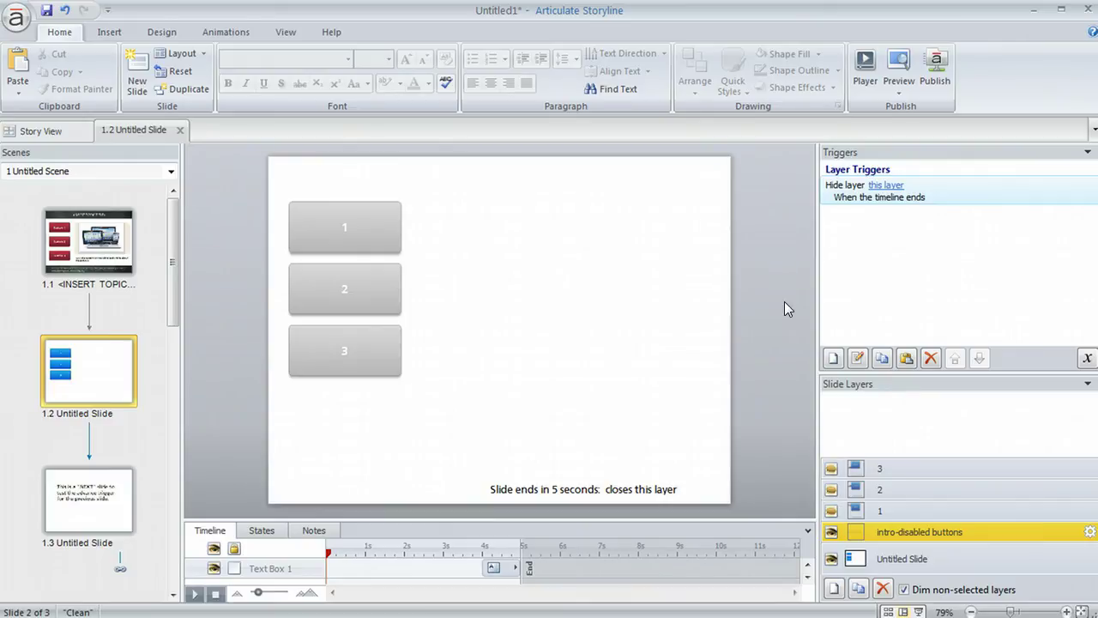
{"action": "left_click", "coordinate": [903, 564]}
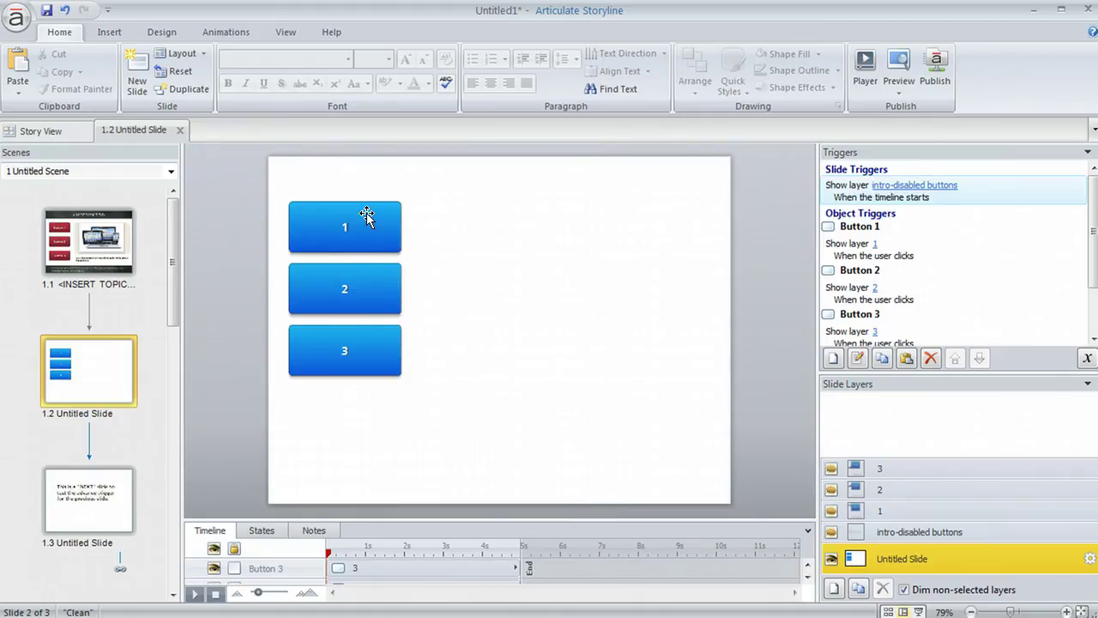
- Confirm callout layer 1's properties unchanged, then preview slide 1.2 on its own
{"action": "left_click", "coordinate": [909, 510]}
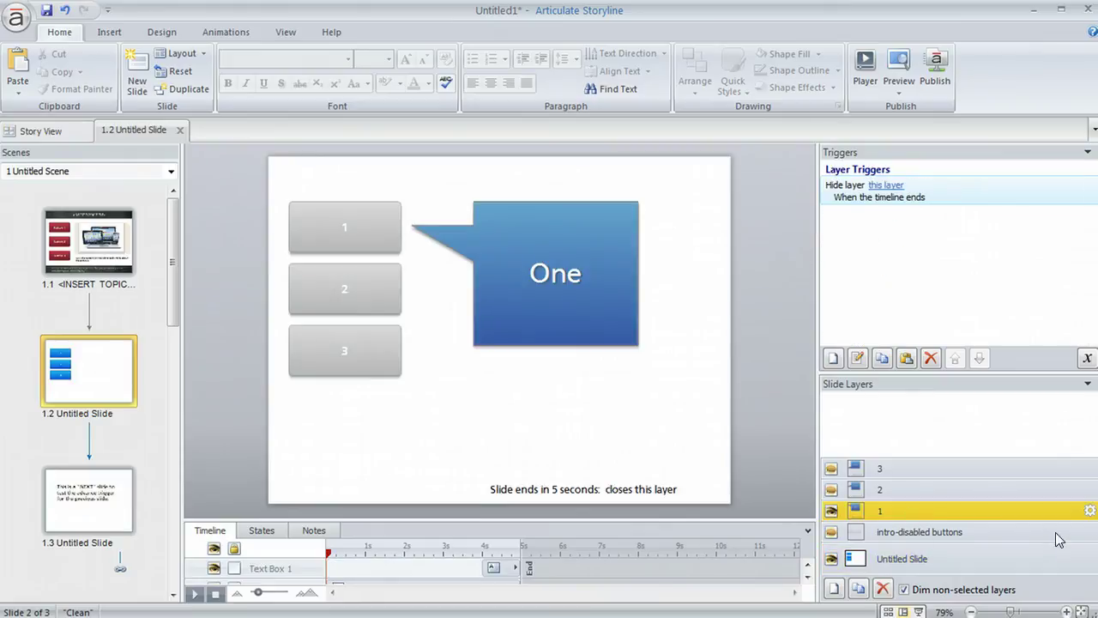
{"action": "left_click", "coordinate": [1090, 511]}
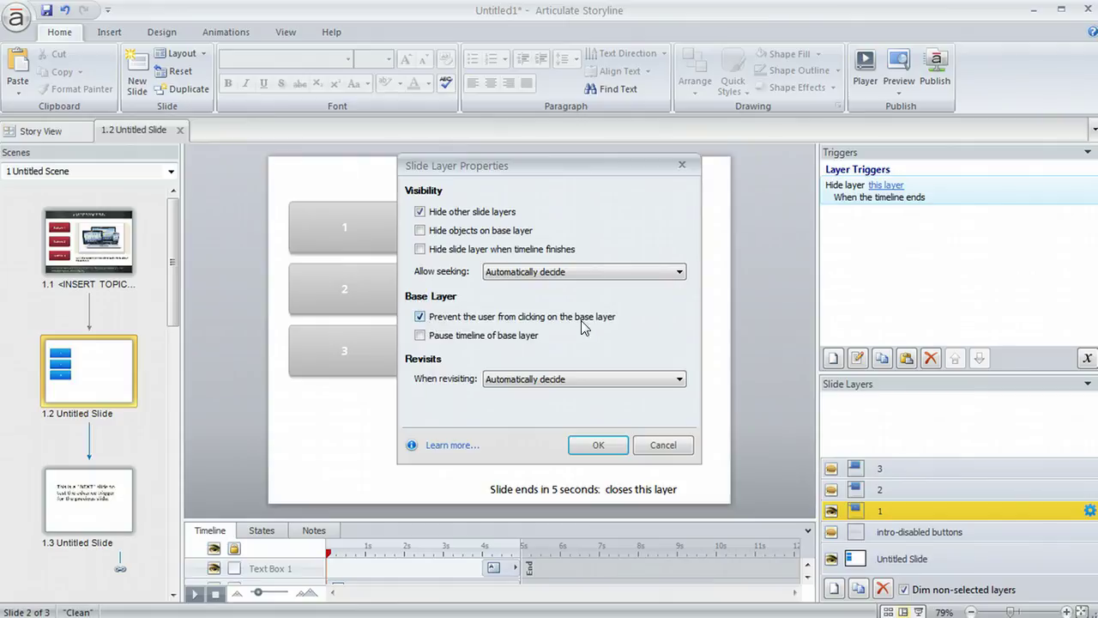
{"action": "left_click", "coordinate": [615, 452]}
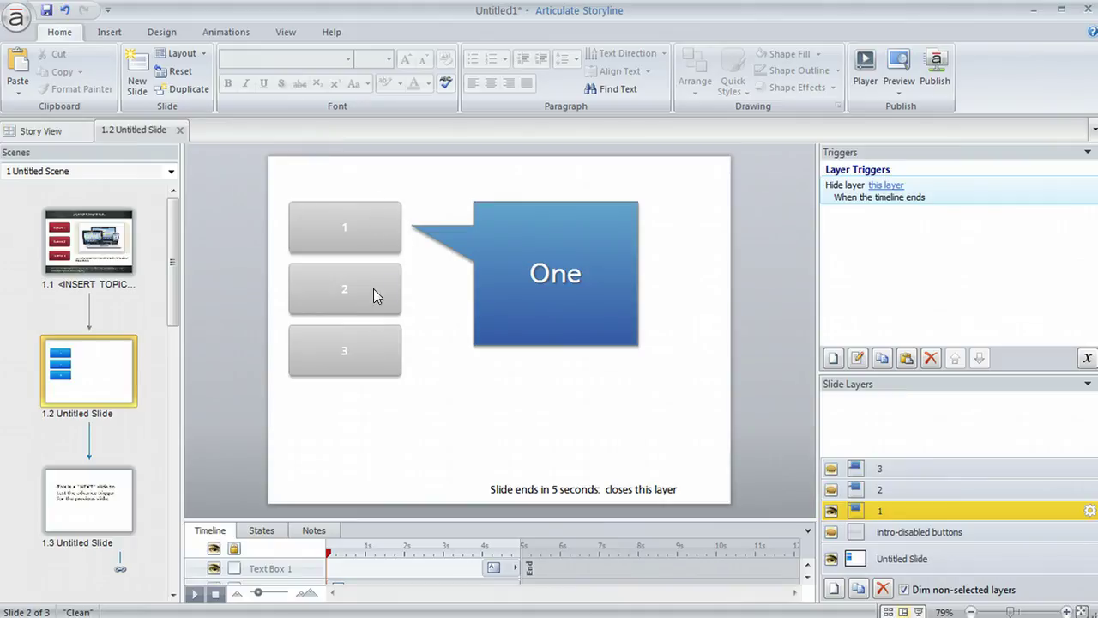
{"action": "left_click", "coordinate": [903, 101]}
{"action": "left_click", "coordinate": [912, 109]}
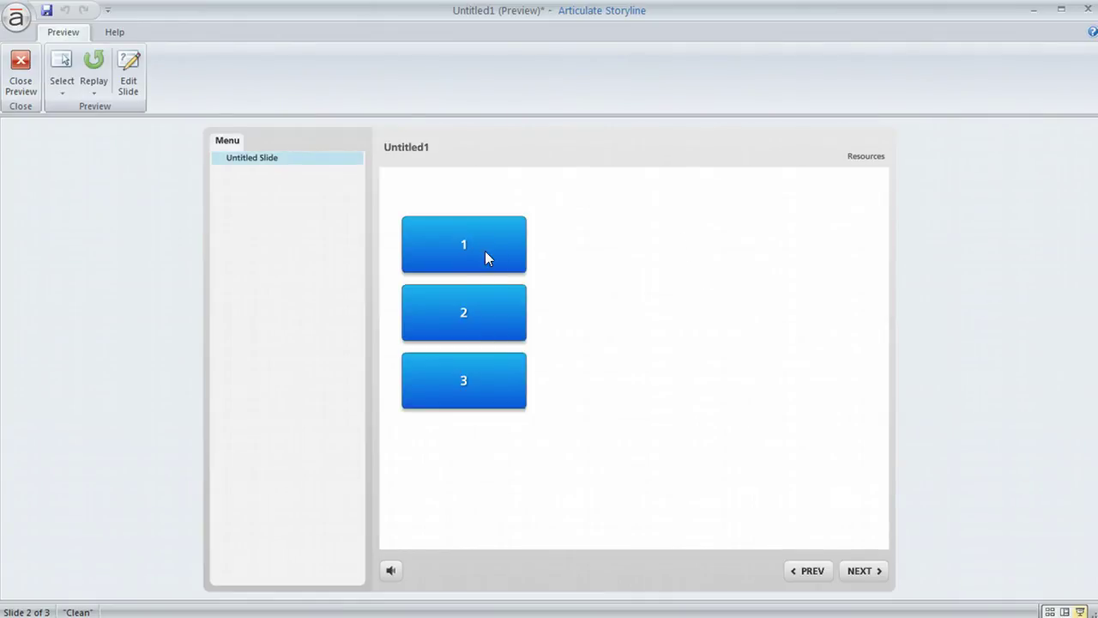
- In the preview, open the One, Two and Three callouts from buttons 1–3, dismissing each, then close the preview
{"action": "left_click", "coordinate": [492, 311]}
{"action": "left_click", "coordinate": [464, 246]}
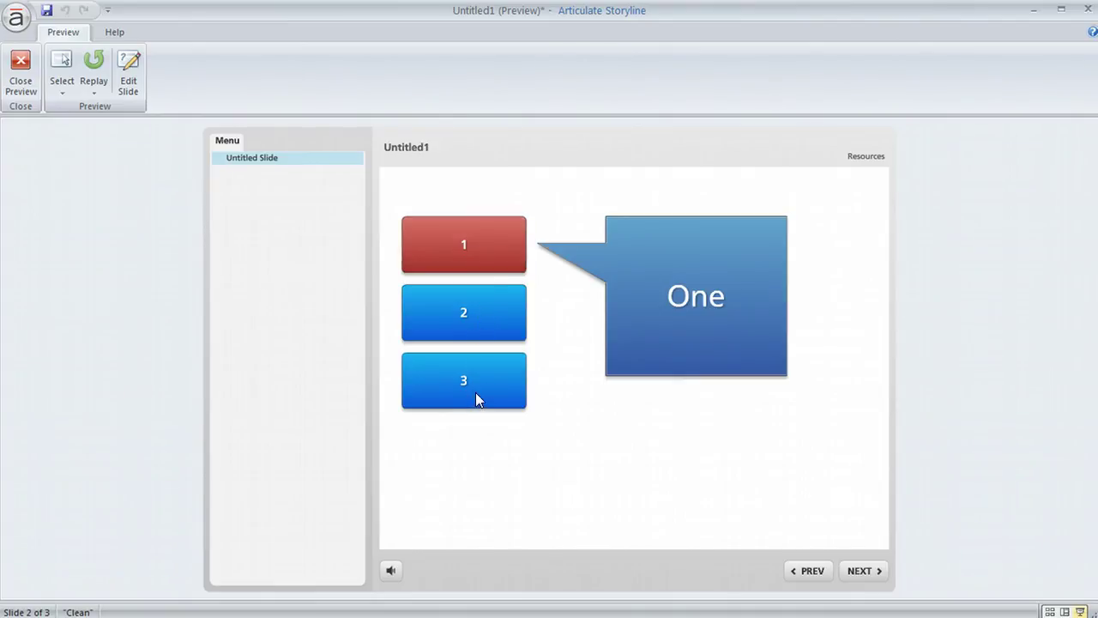
{"action": "left_click", "coordinate": [820, 530]}
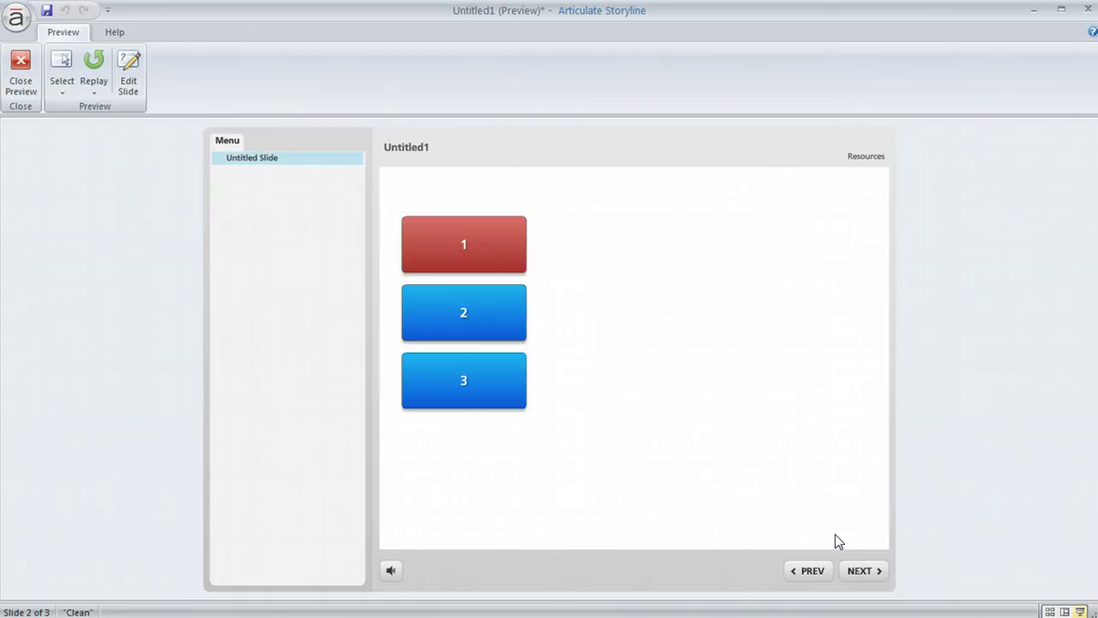
{"action": "left_click", "coordinate": [484, 309]}
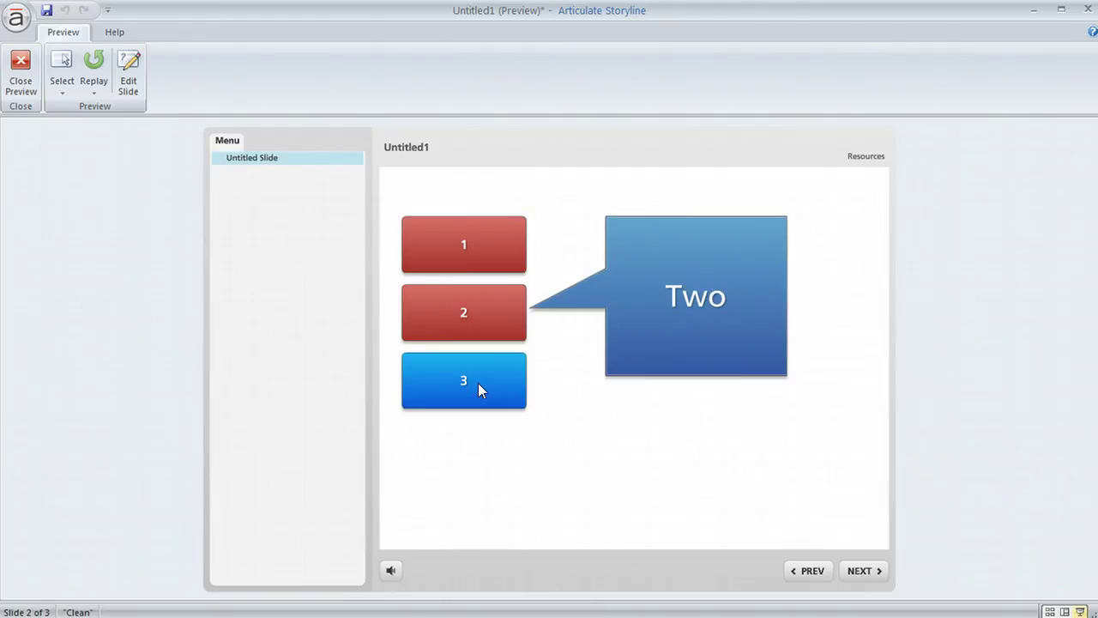
{"action": "left_click", "coordinate": [815, 531]}
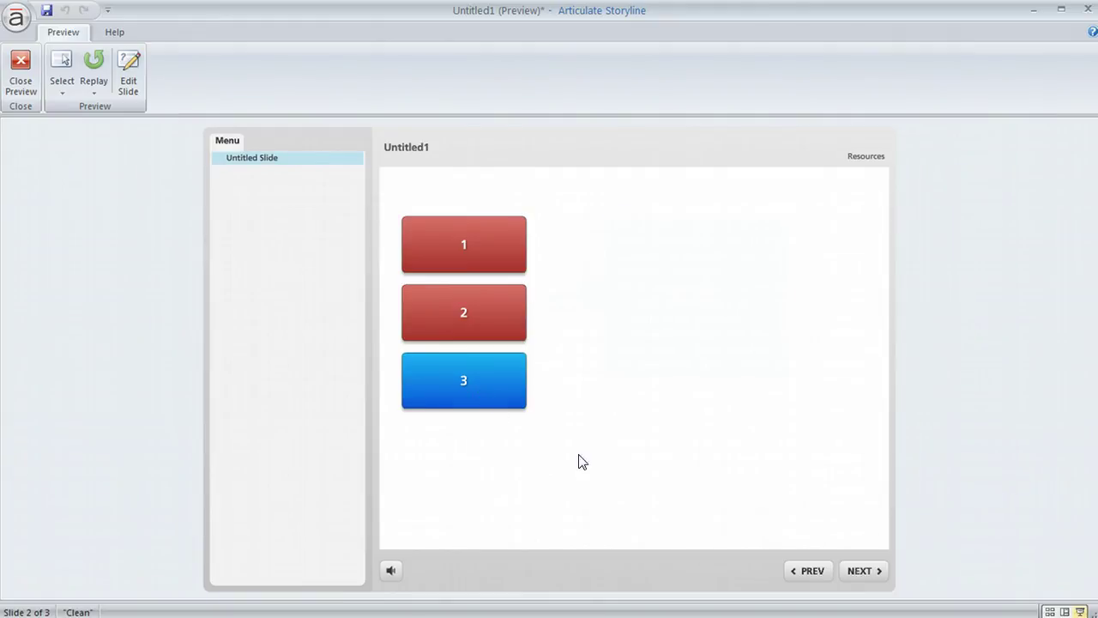
{"action": "left_click", "coordinate": [468, 399]}
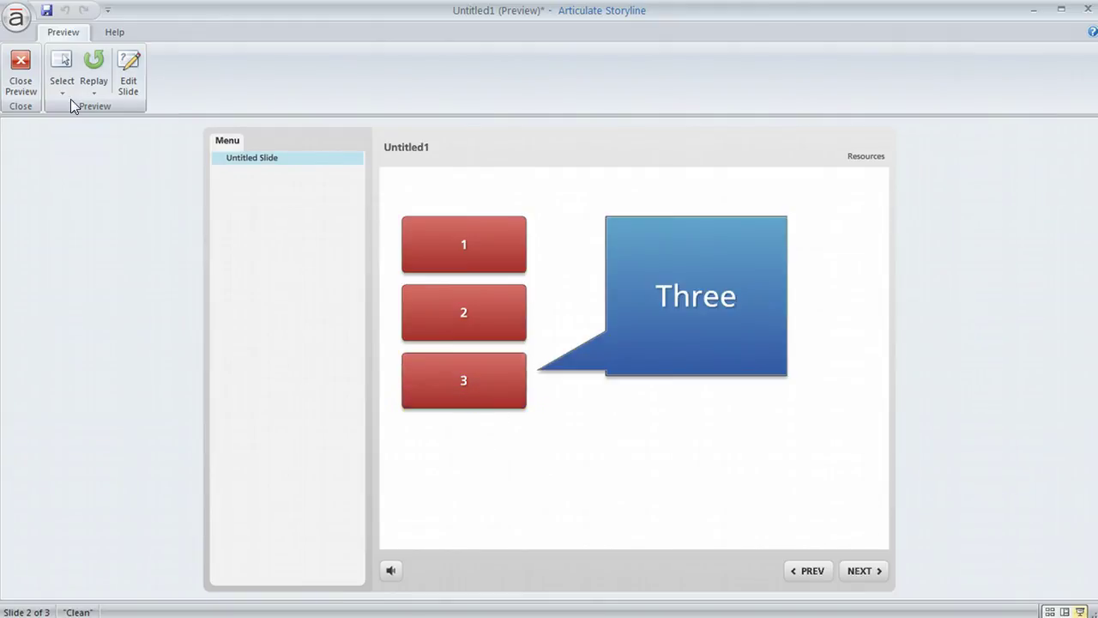
{"action": "left_click", "coordinate": [20, 70]}
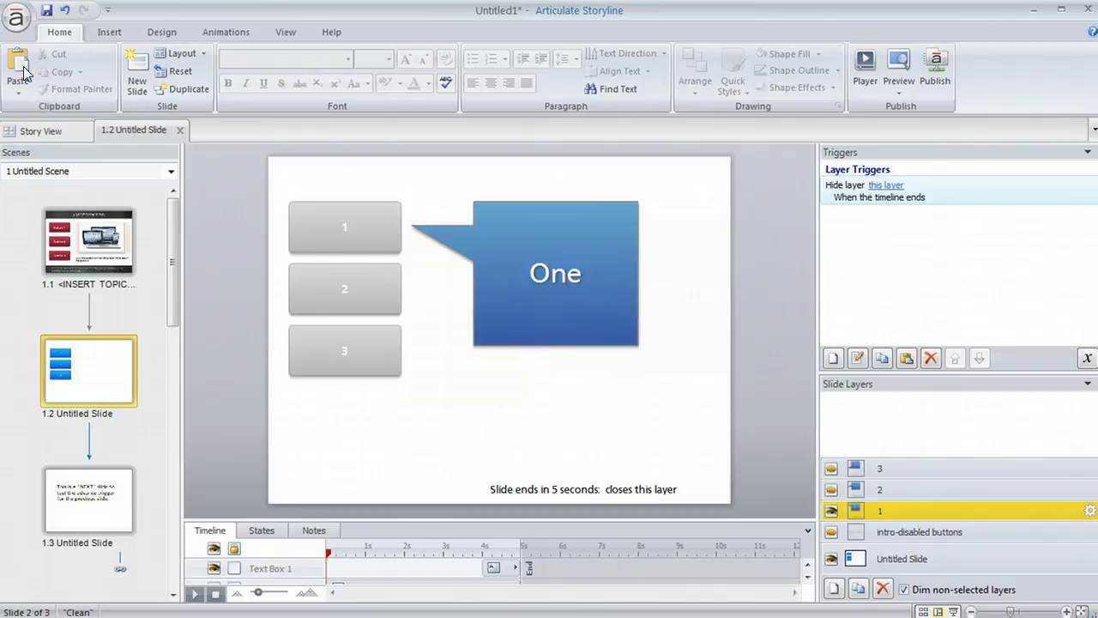
- Step through the base, intro-disabled and layer 1 layers, confirming layer 1's properties, then open slide 1.1
{"action": "left_click", "coordinate": [920, 565]}
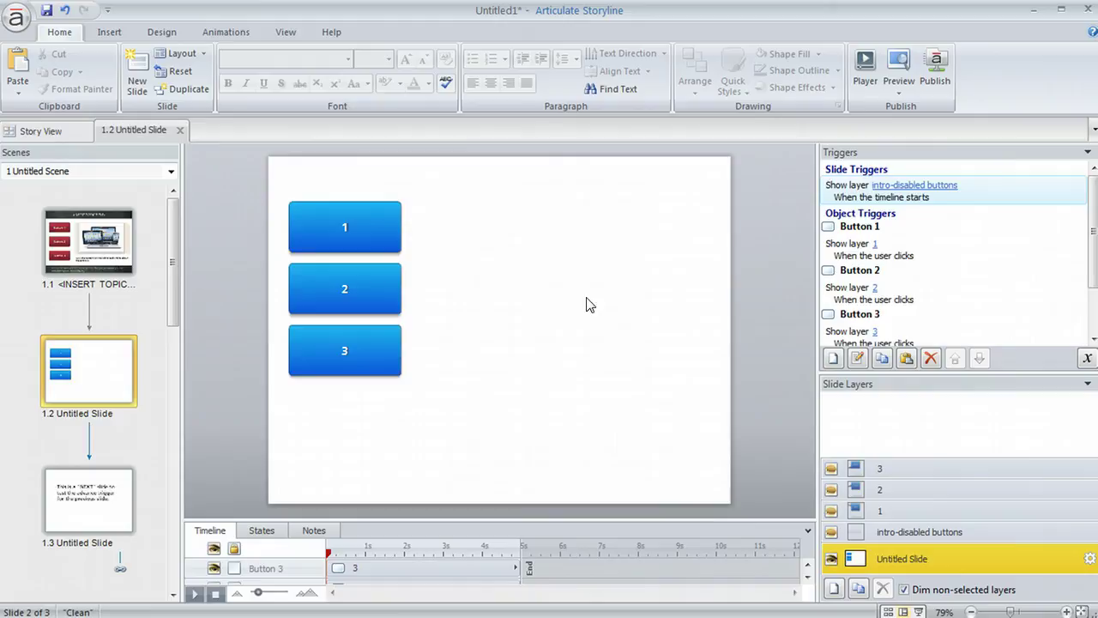
{"action": "left_click", "coordinate": [907, 532]}
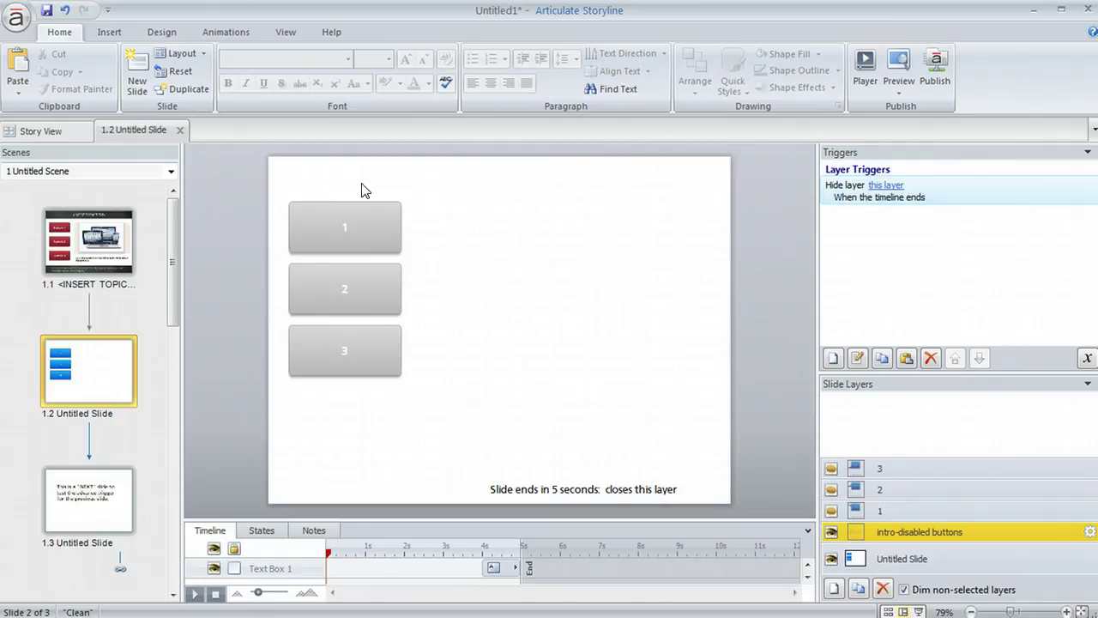
{"action": "left_click", "coordinate": [899, 511]}
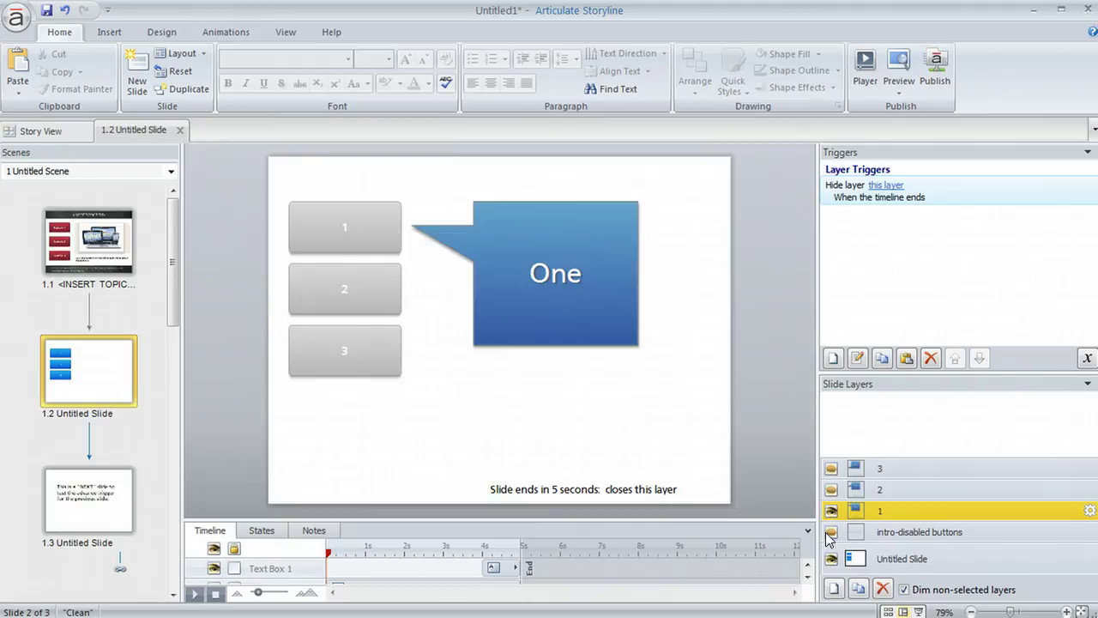
{"action": "left_click", "coordinate": [1089, 511]}
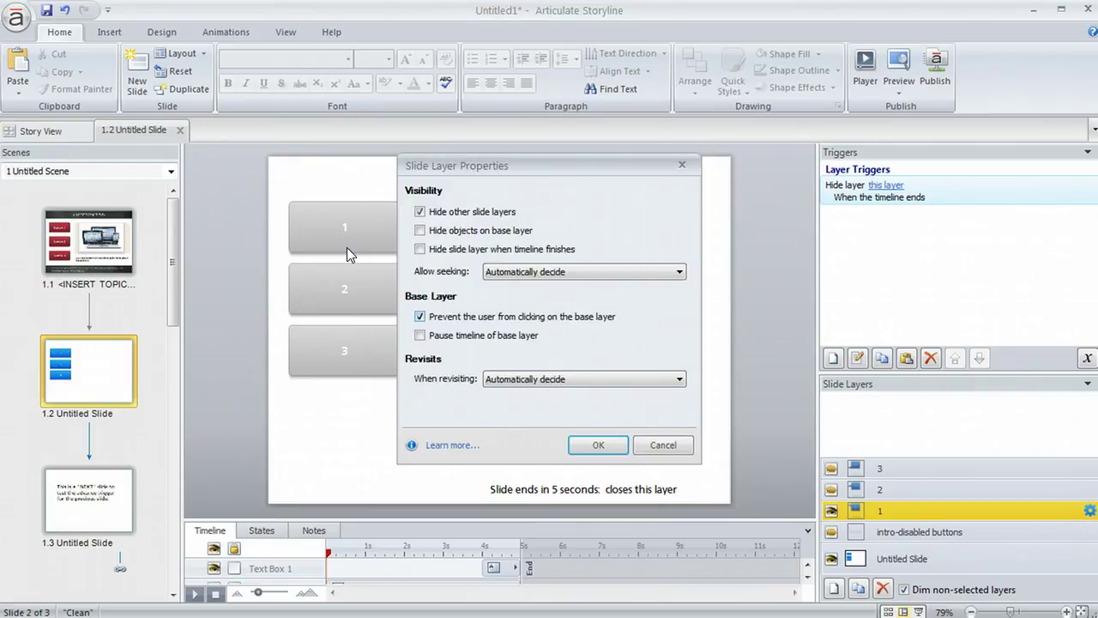
{"action": "left_click", "coordinate": [598, 444]}
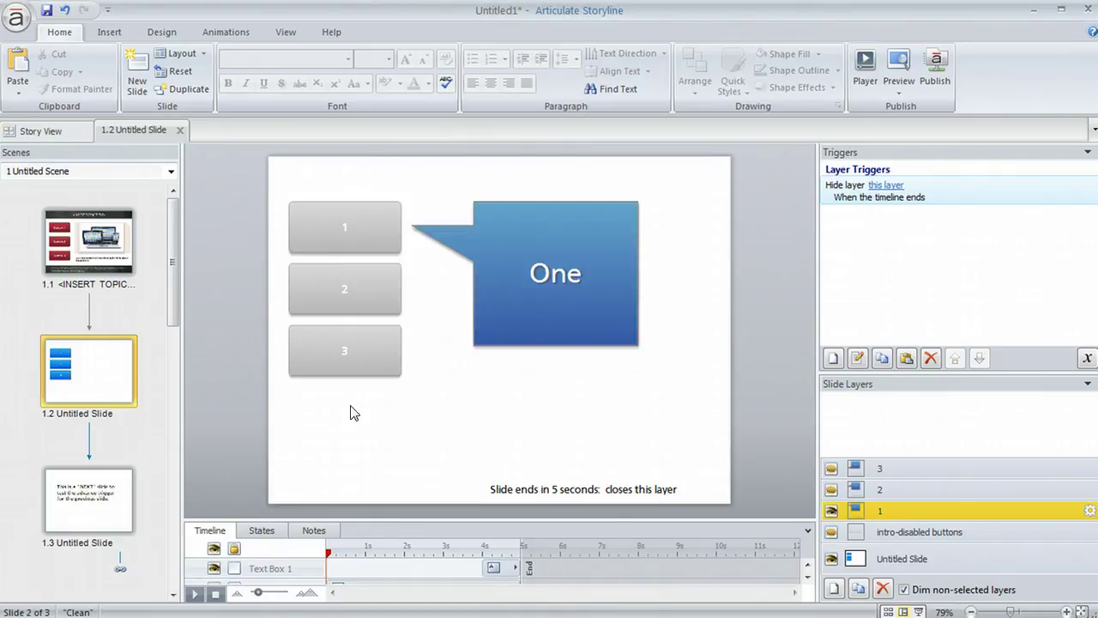
{"action": "left_click", "coordinate": [96, 256]}
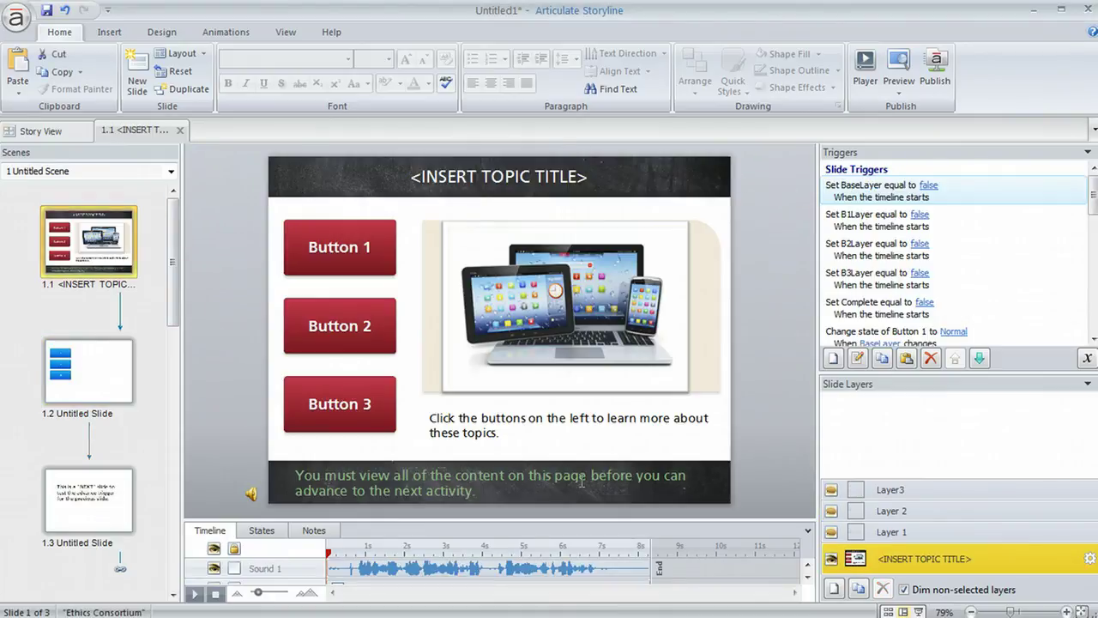